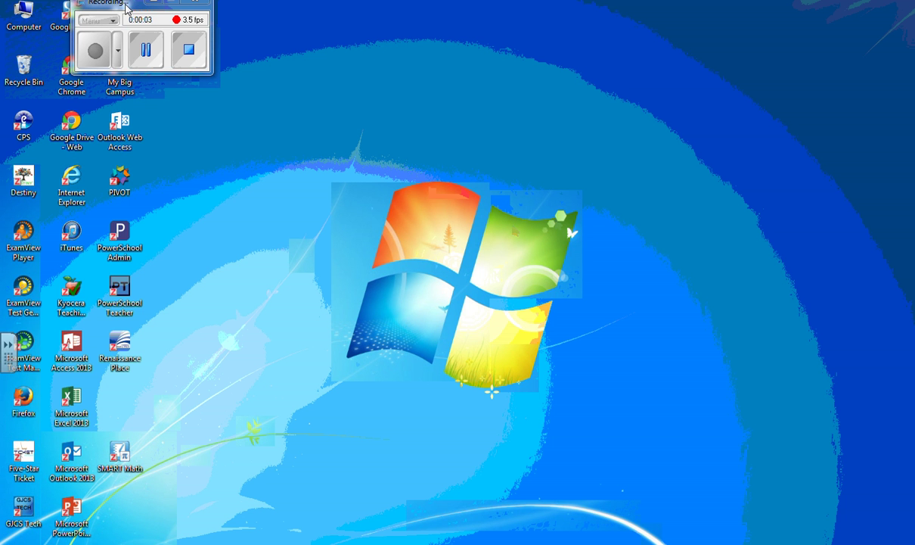
pyautogui.moveTo(126, 6); pyautogui.dragTo(322, 44)
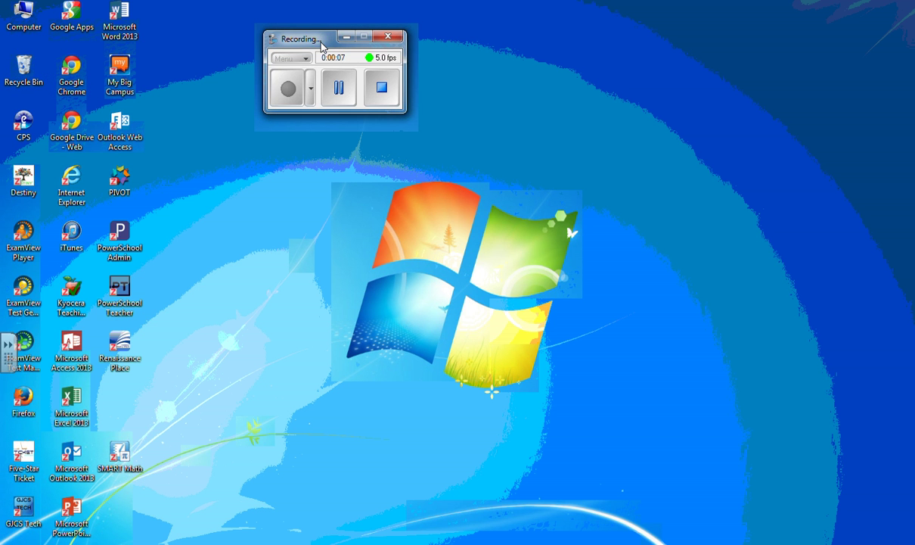
pyautogui.click(346, 37)
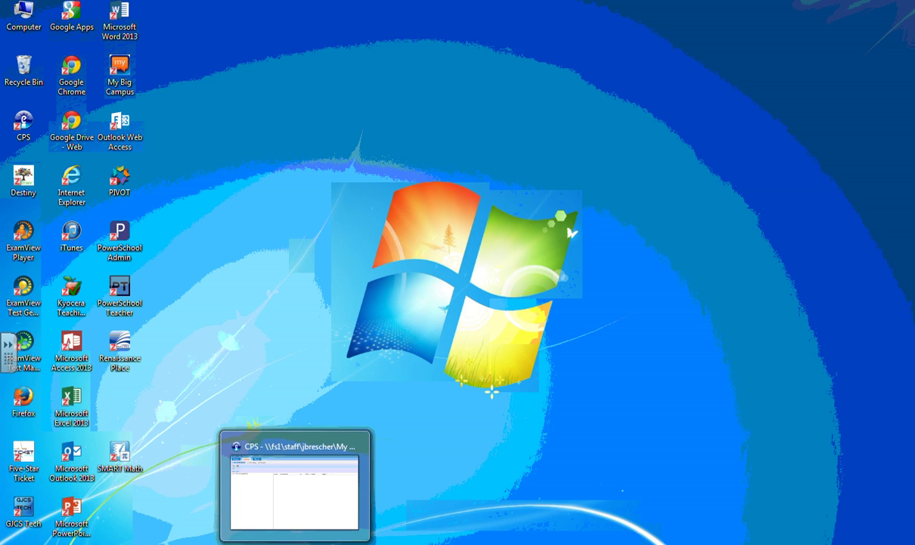
# Step: Switch to CPS and open the classes and students list in the preparation area
pyautogui.click(295, 484)
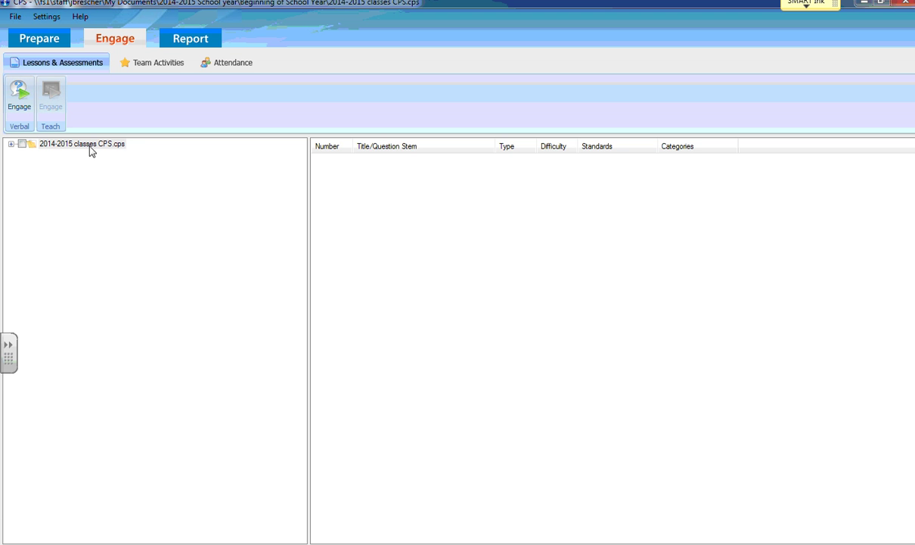
pyautogui.click(46, 38)
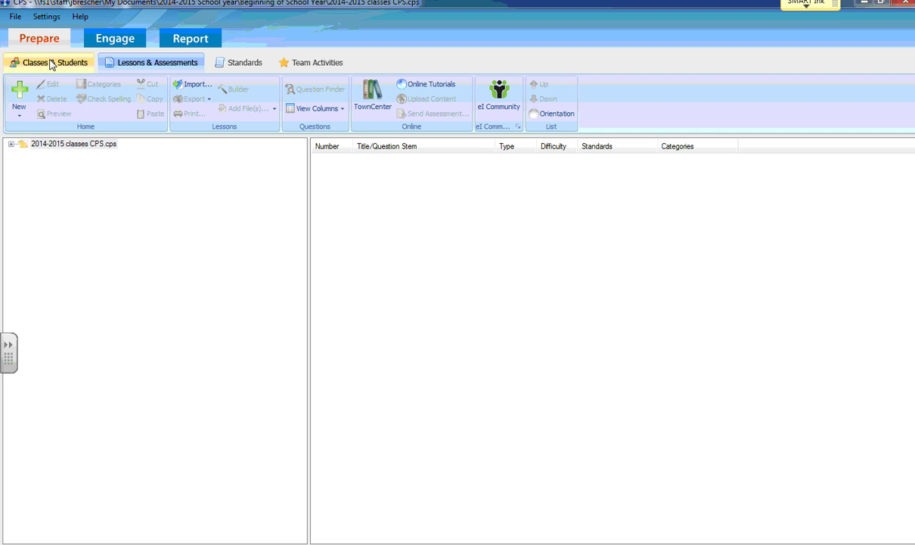
pyautogui.click(50, 64)
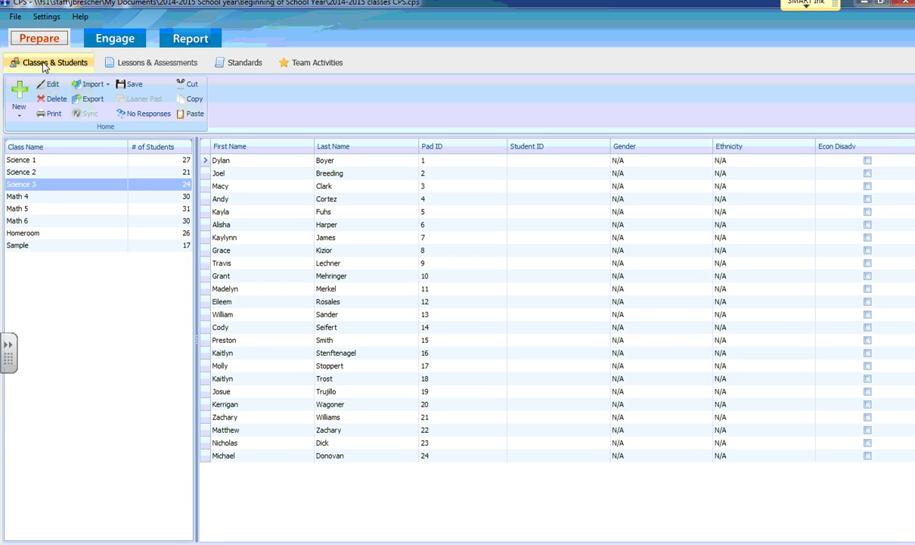
# Step: Create a new K-12 class named "example" with the New Class Wizard, keeping the default attendance option
pyautogui.click(25, 117)
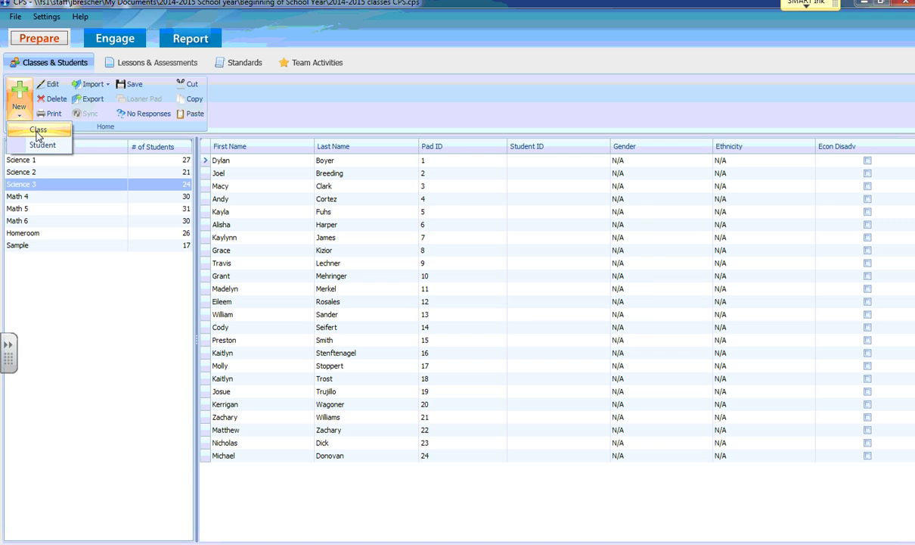
pyautogui.click(35, 131)
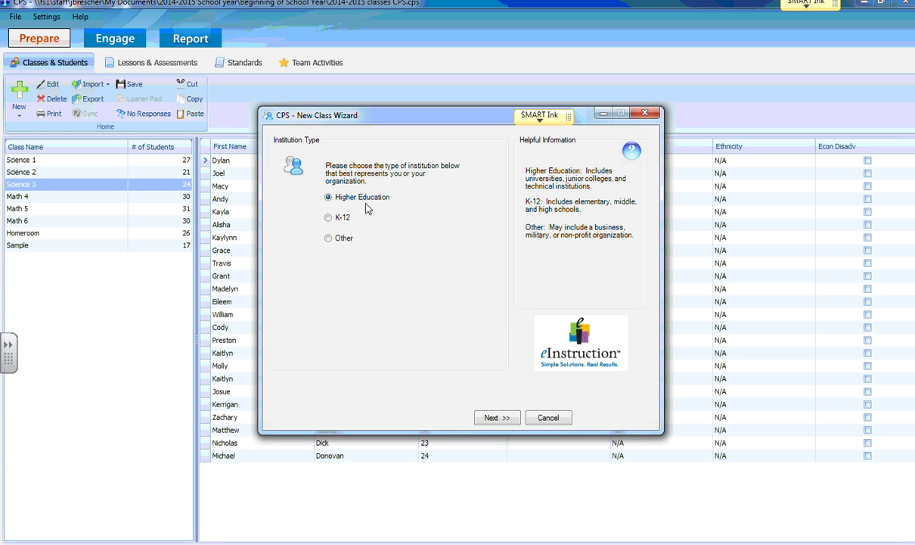
pyautogui.click(327, 216)
pyautogui.click(492, 416)
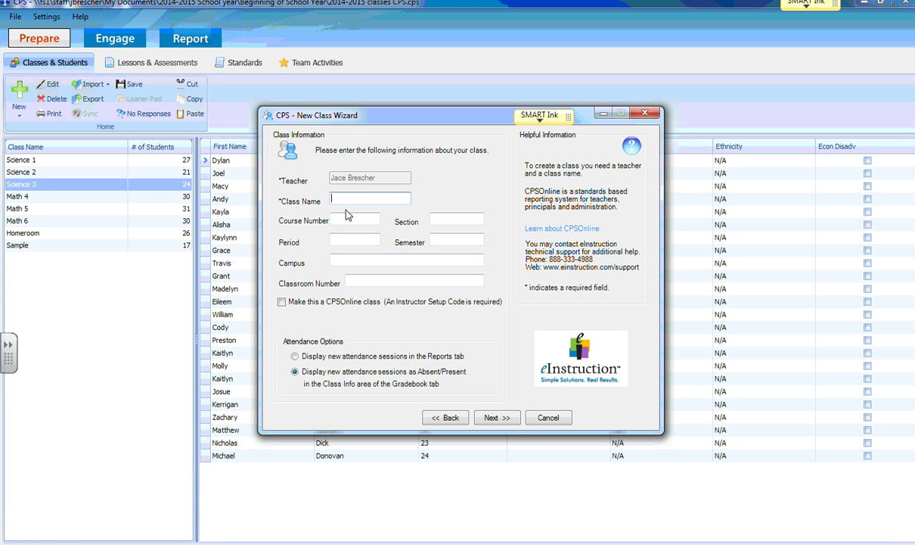
pyautogui.write('example')
pyautogui.click(496, 424)
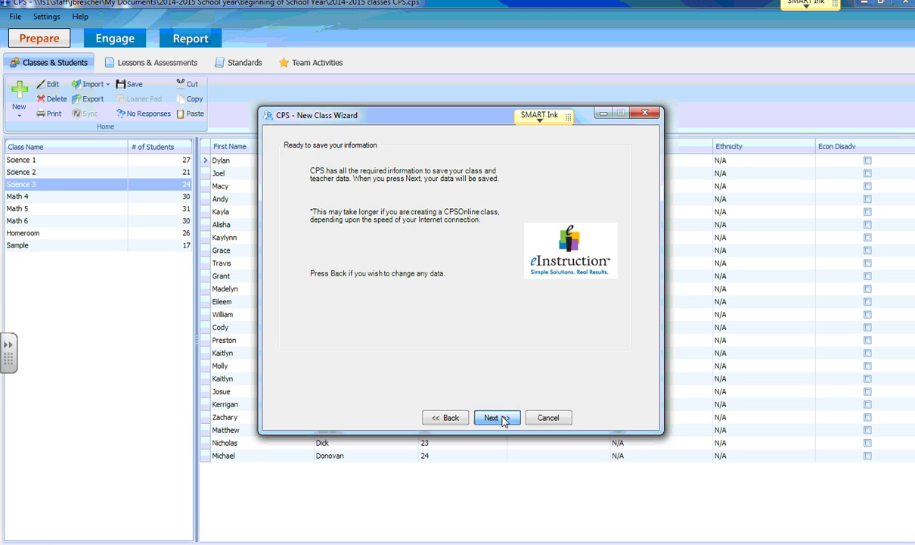
pyautogui.click(501, 420)
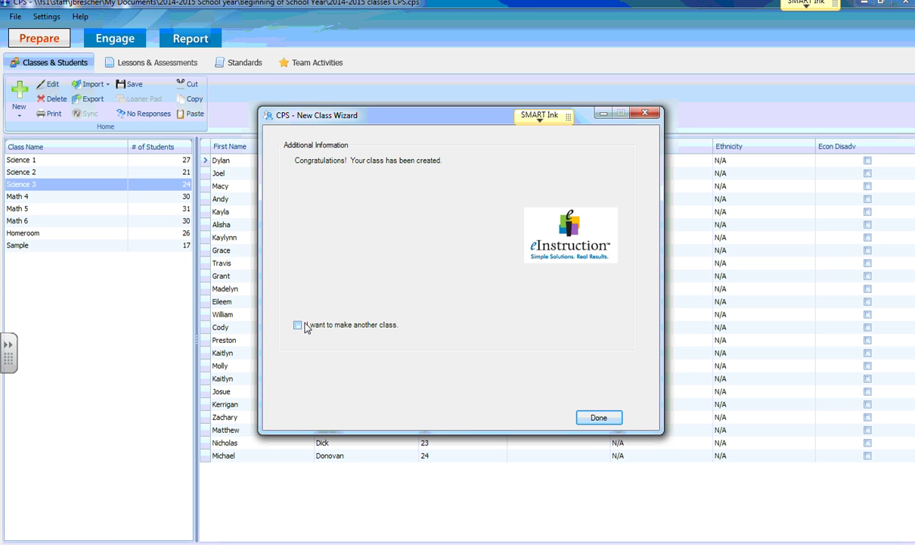
pyautogui.click(599, 418)
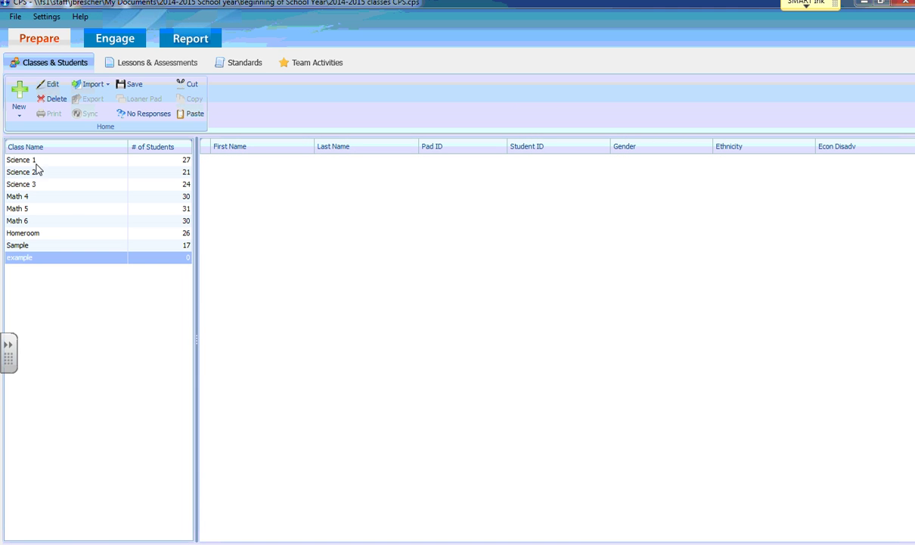
# Step: Look through the student rosters of Science 1, Science 2, Science 3, Math 4 and Math 5, ending on the example class
pyautogui.click(25, 161)
pyautogui.click(28, 172)
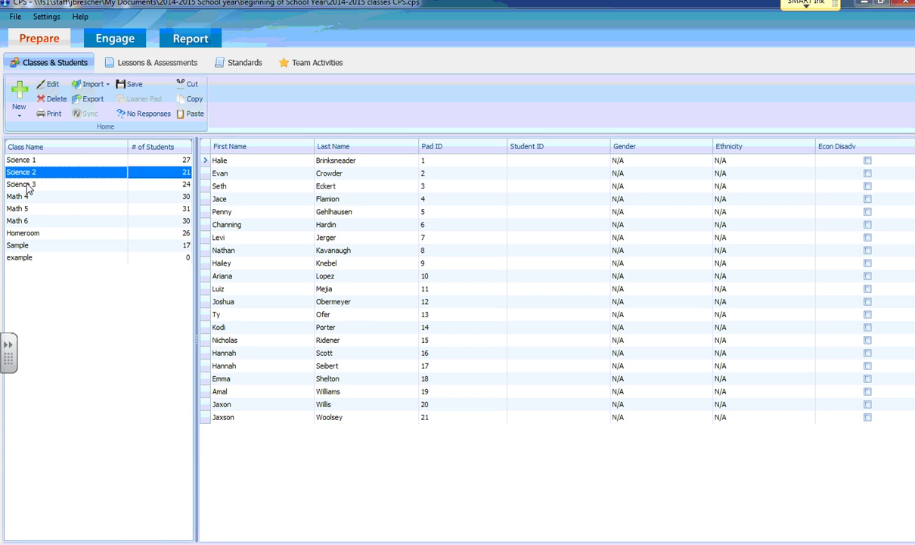
pyautogui.click(30, 184)
pyautogui.click(27, 197)
pyautogui.click(31, 208)
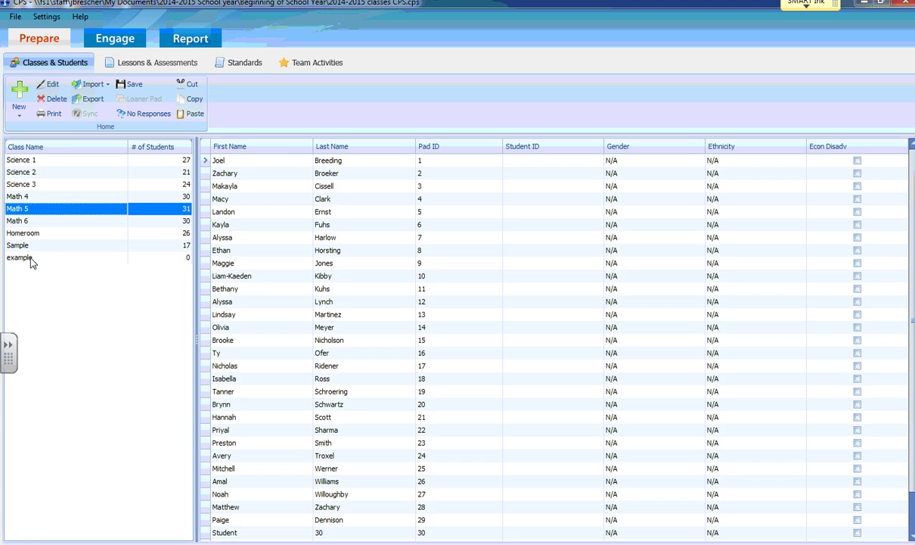
pyautogui.click(31, 259)
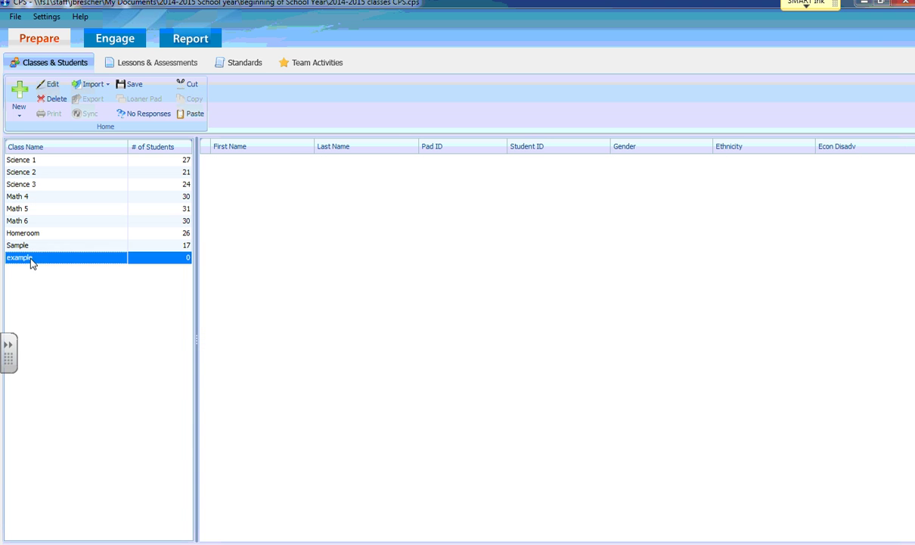
pyautogui.click(20, 114)
pyautogui.click(36, 129)
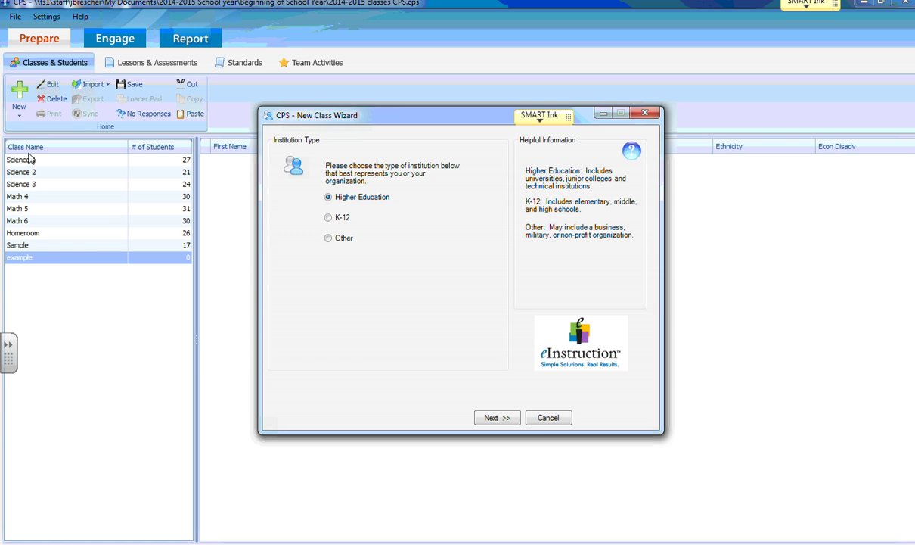
pyautogui.click(546, 418)
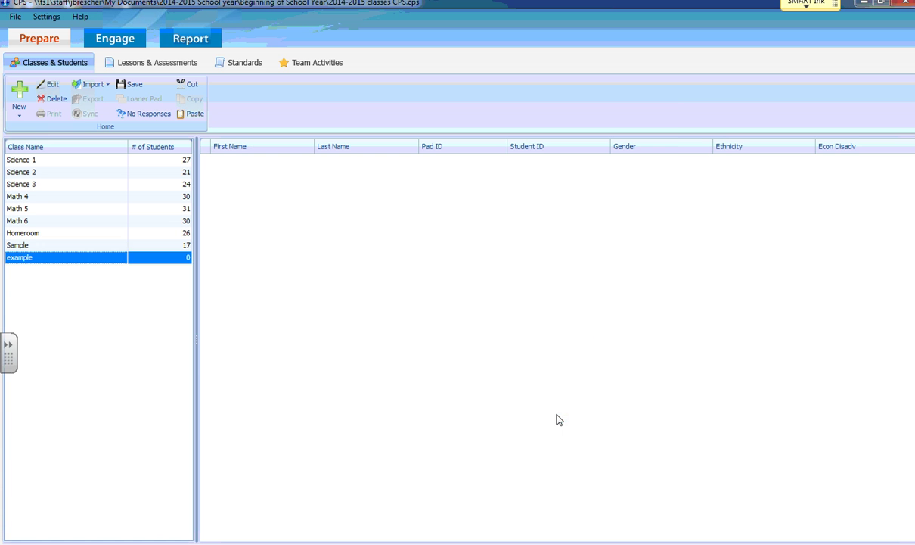
# Step: Add 13 placeholder students to the example class, keeping the default names and pad IDs 1 to 13
pyautogui.click(21, 110)
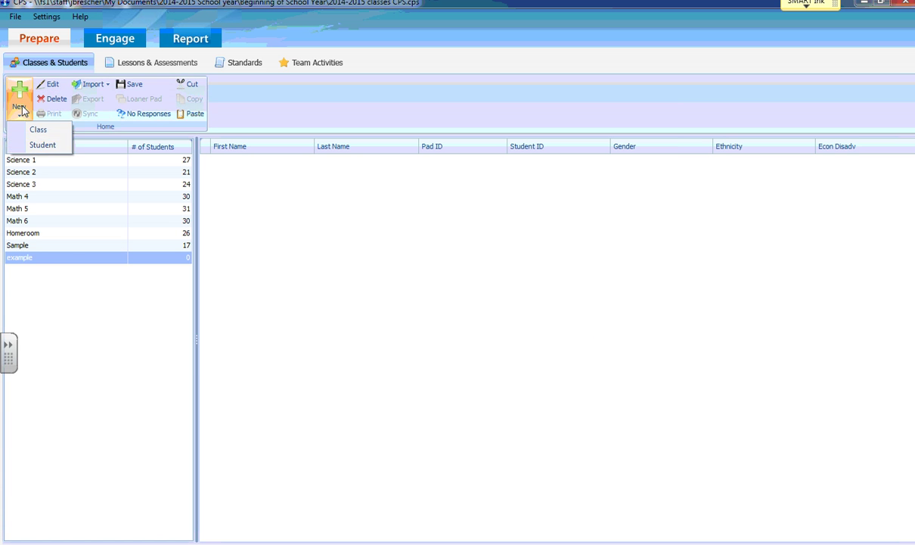
pyautogui.click(43, 147)
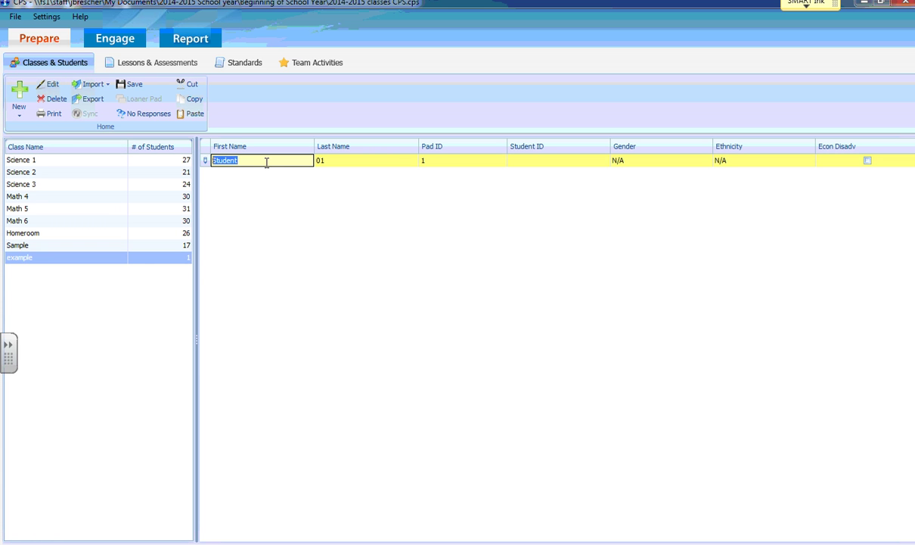
pyautogui.press('Return')
pyautogui.press('Return')
pyautogui.press('Return')
pyautogui.press('Return')
pyautogui.press('Return')
pyautogui.press('Return')
pyautogui.press('Return')
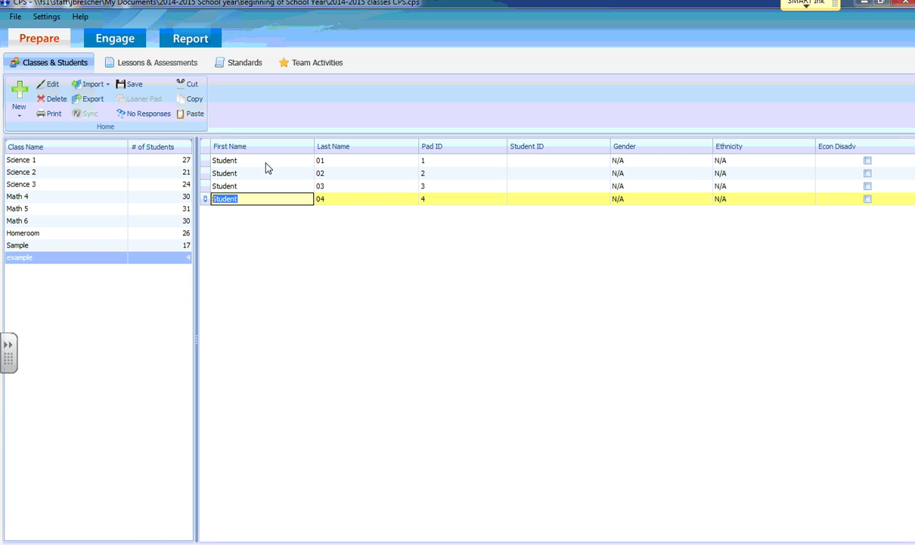
pyautogui.press('Return')
pyautogui.press('Return')
pyautogui.press('Return')
pyautogui.press('Return')
pyautogui.press('Return')
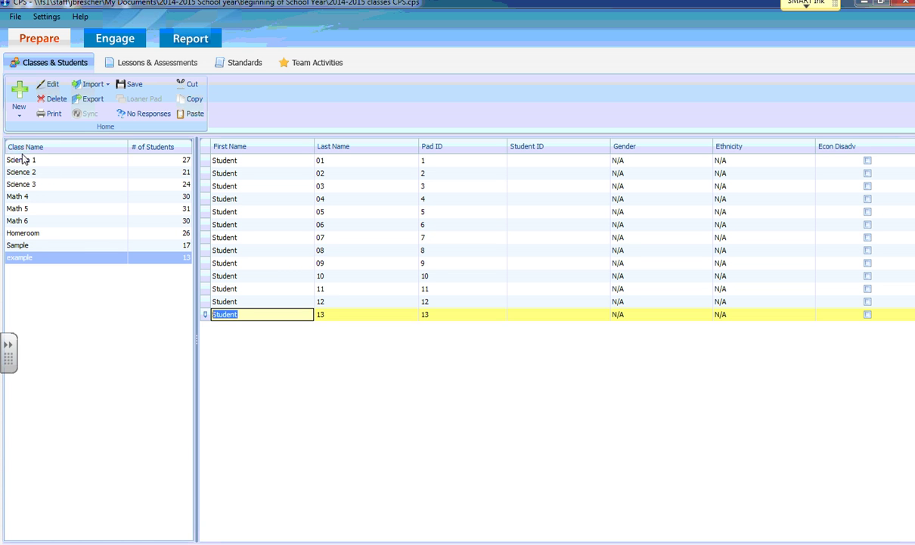
# Step: Examine the student names and pad IDs in the Science 1 and Sample class rosters
pyautogui.click(35, 163)
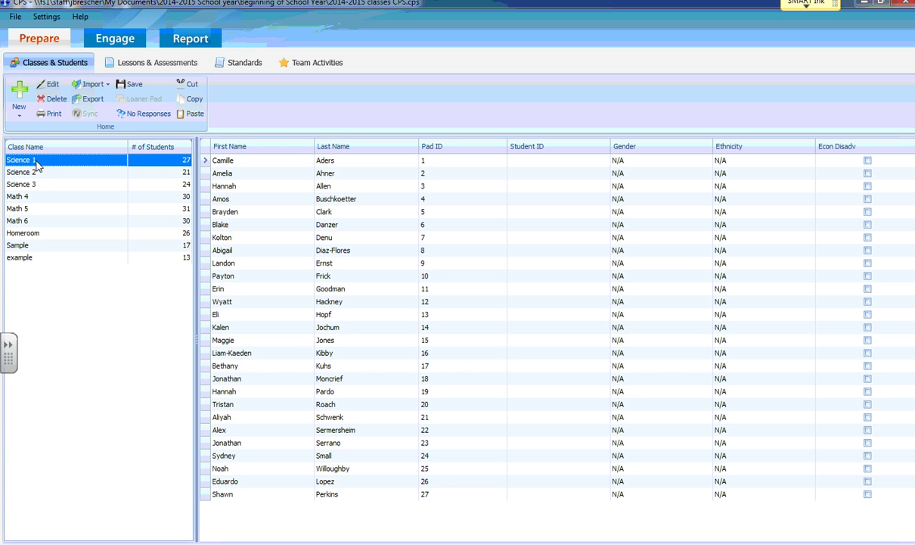
pyautogui.click(44, 243)
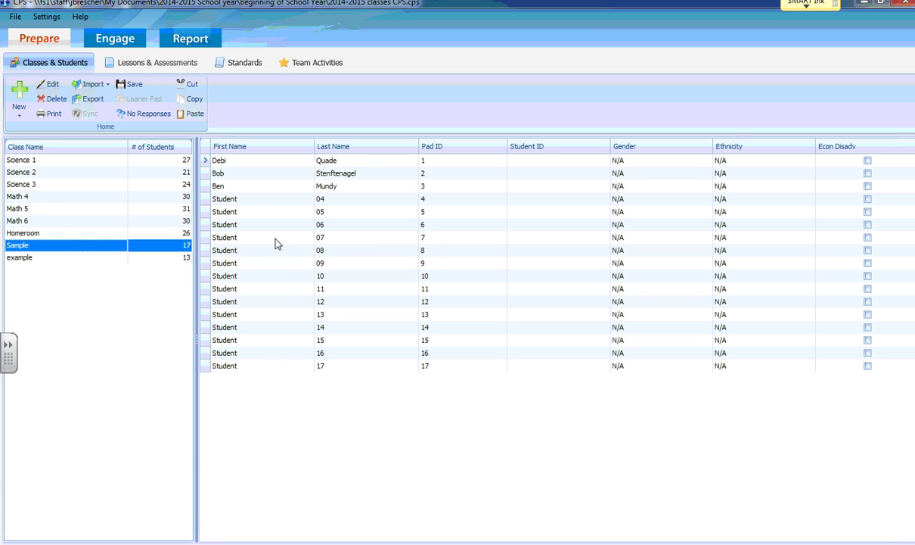
pyautogui.click(231, 160)
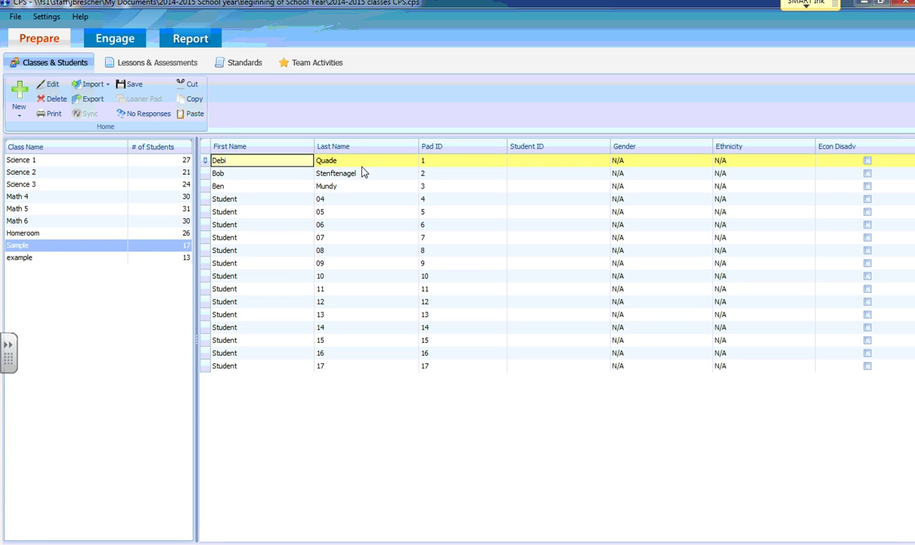
pyautogui.press('Tab')
pyautogui.click(261, 173)
pyautogui.click(318, 174)
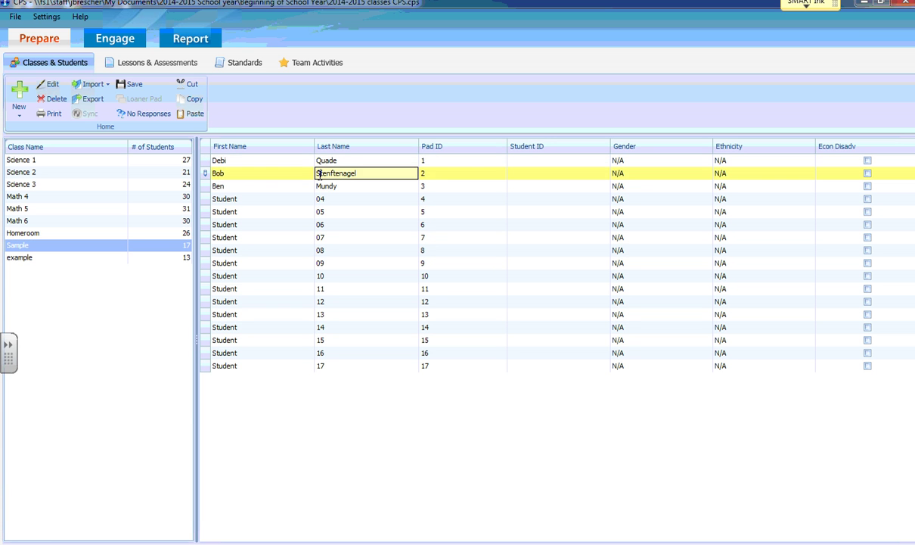
pyautogui.press('Down')
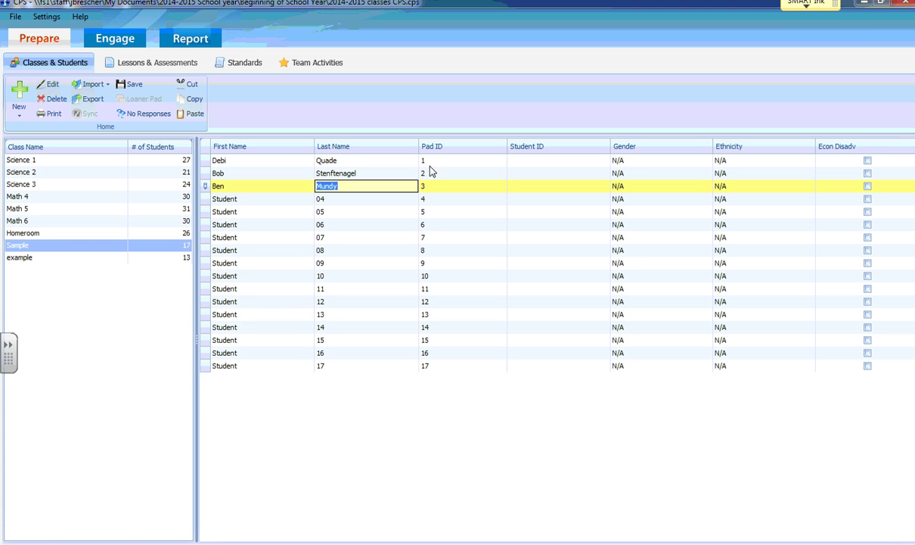
# Step: Start a verbal question session for the Sample class, keeping the existing session title and Class Participation category
pyautogui.click(126, 67)
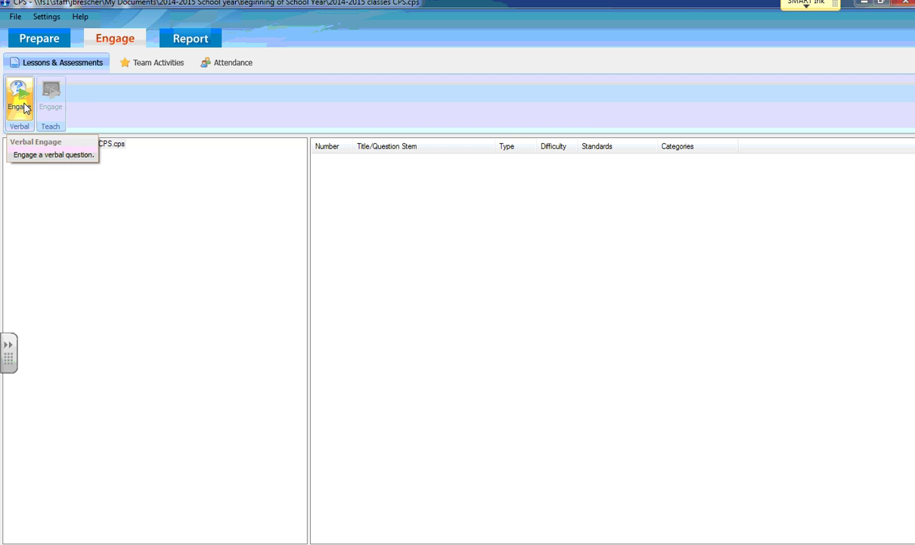
pyautogui.click(21, 102)
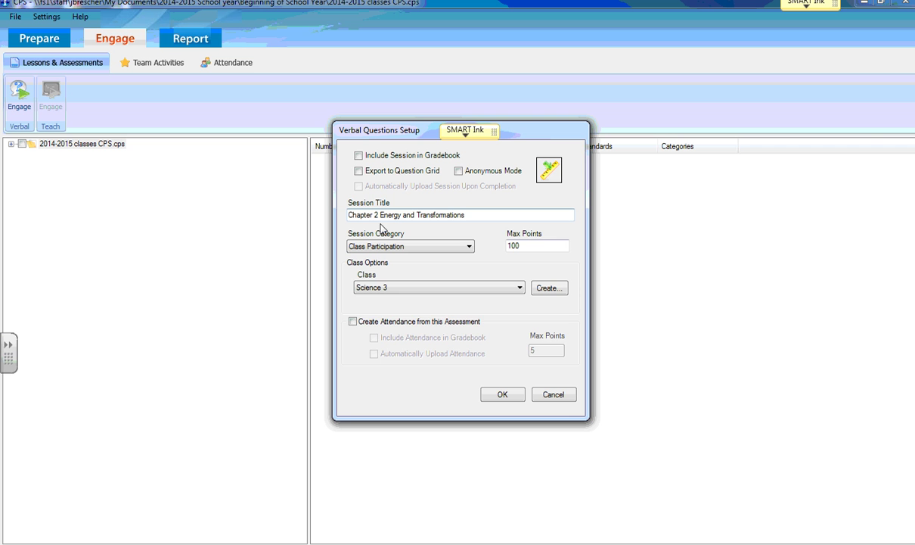
pyautogui.click(474, 289)
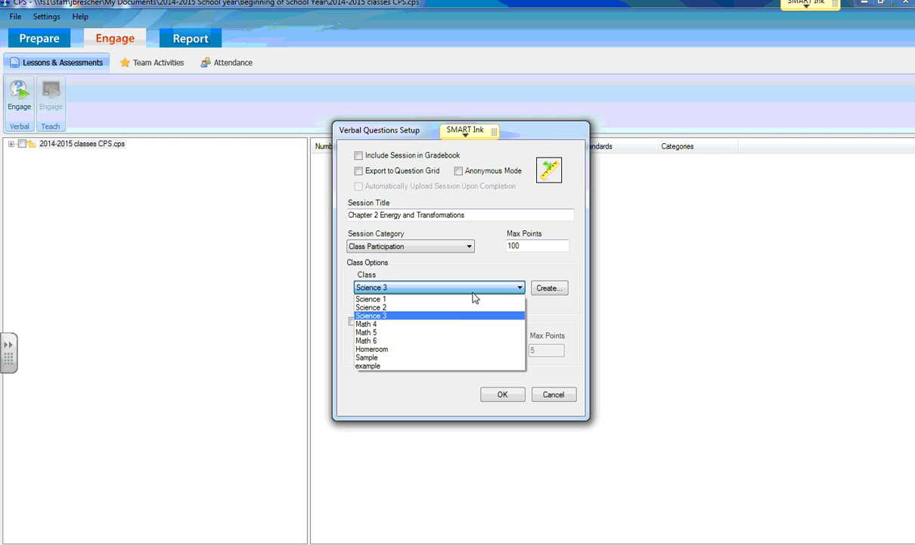
pyautogui.click(457, 364)
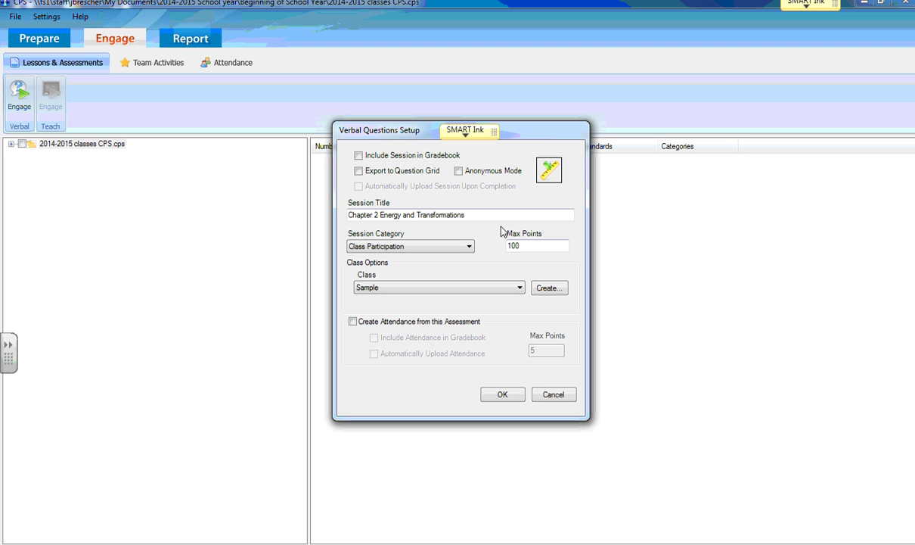
pyautogui.click(504, 396)
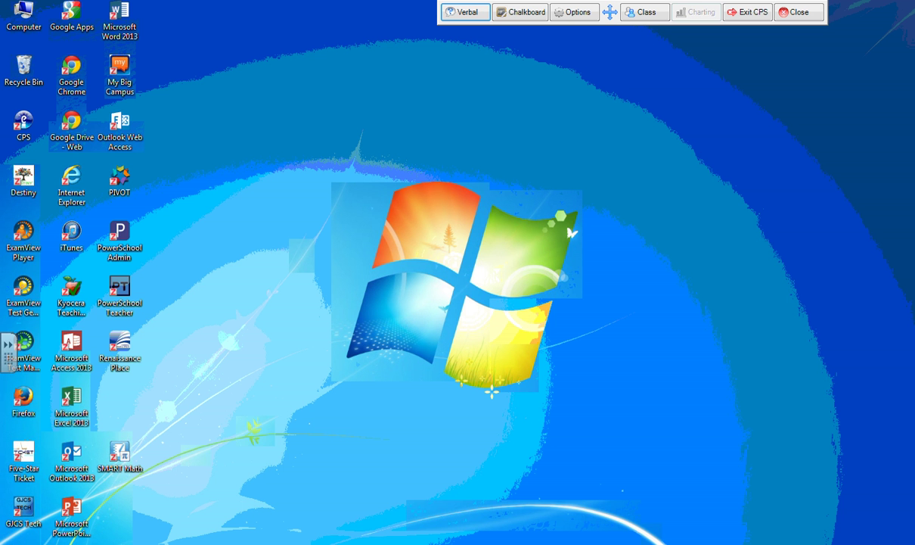
# Step: Switch to SMART Notebook and go back to the page with question 2 about forms of potential energy
pyautogui.click(225, 514)
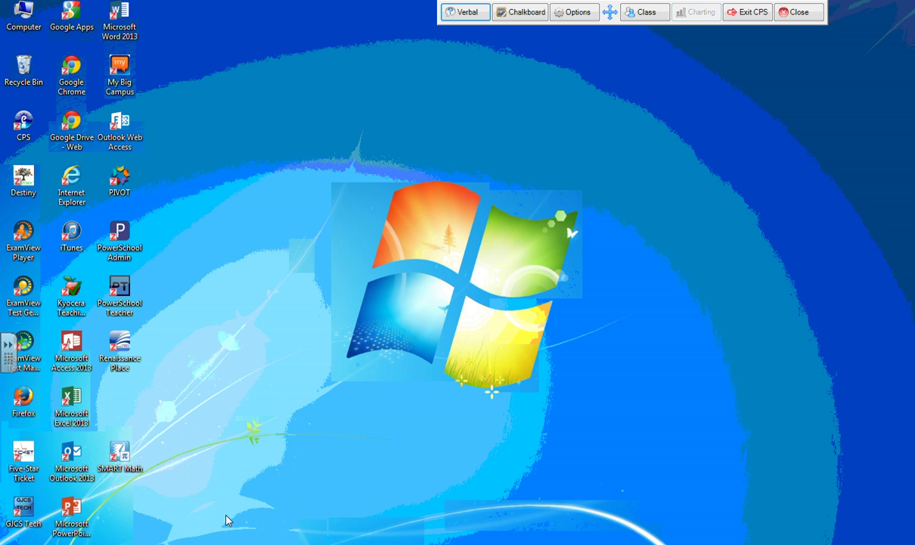
pyautogui.click(22, 45)
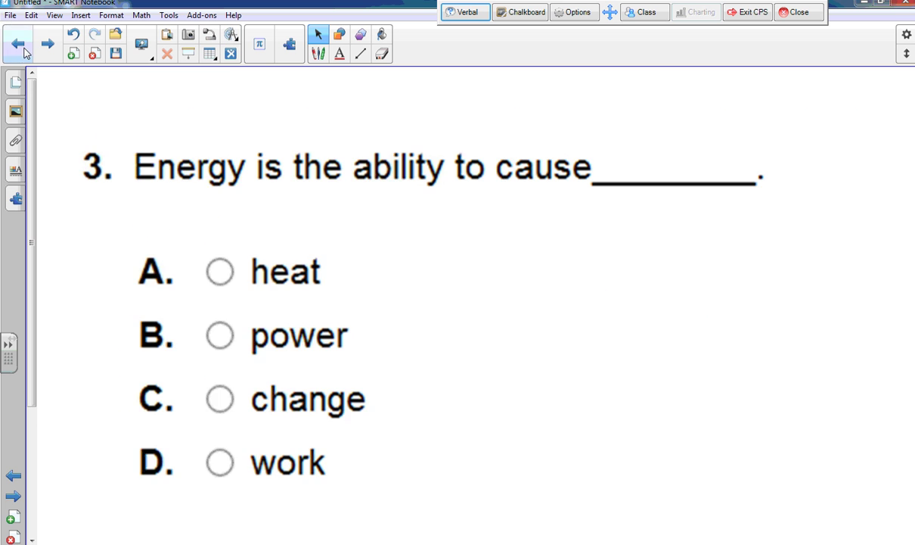
pyautogui.click(25, 51)
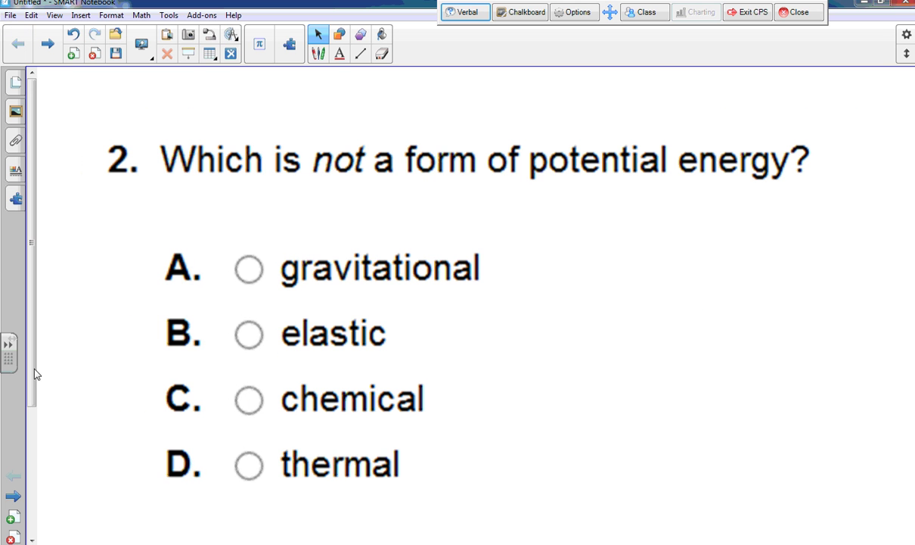
pyautogui.click(9, 345)
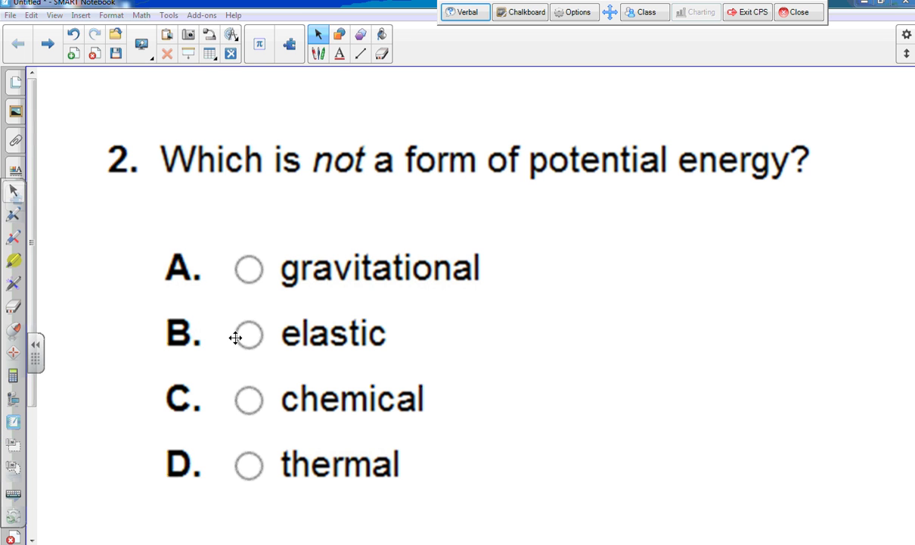
pyautogui.click(34, 351)
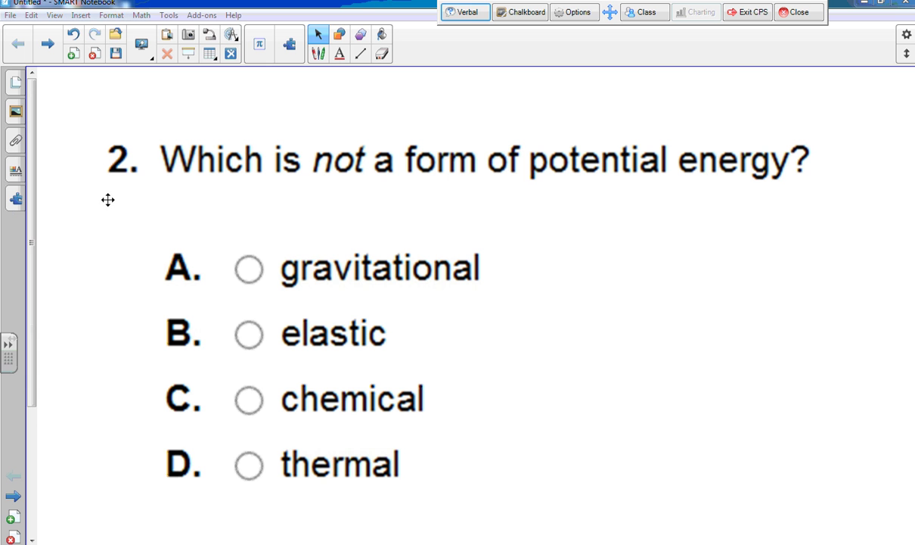
# Step: Ask a verbal Multiple Choice A - D question and move the Content Deliver window above the text of question 2
pyautogui.click(468, 15)
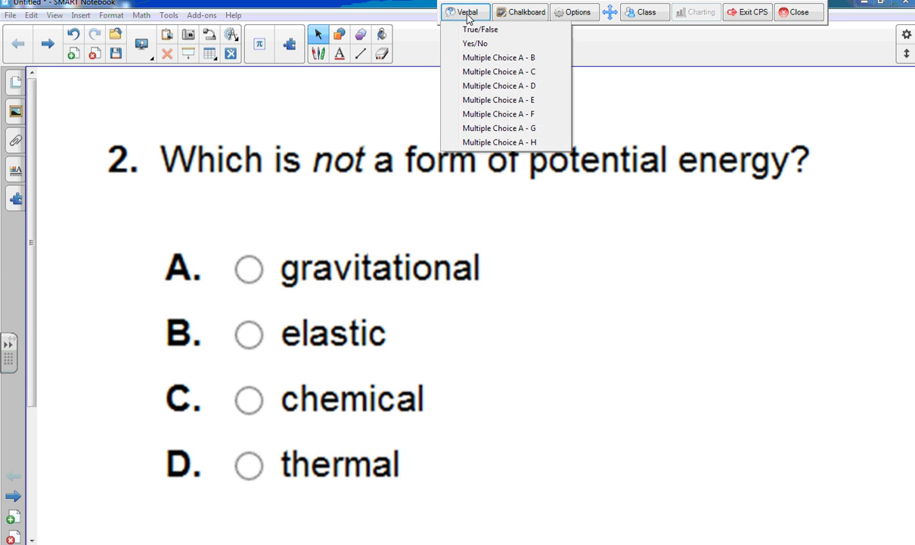
pyautogui.click(486, 86)
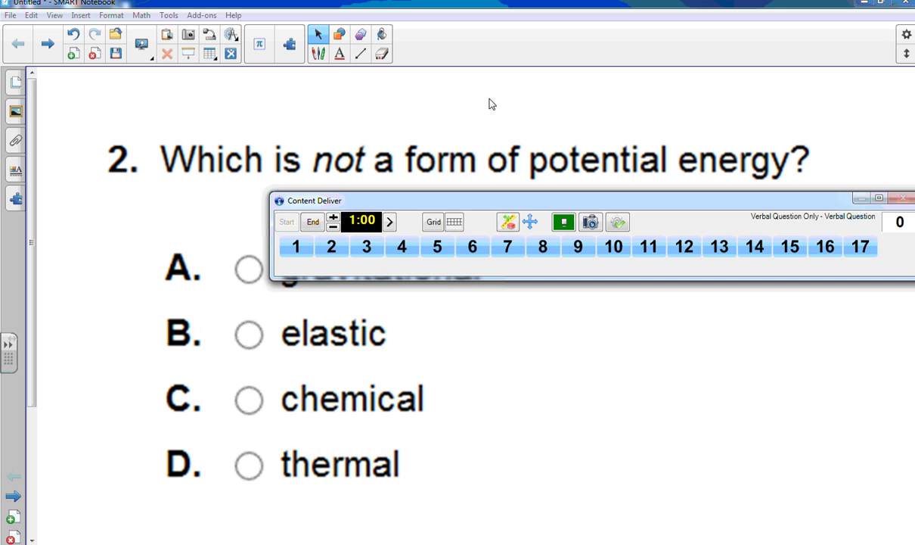
pyautogui.moveTo(530, 221); pyautogui.dragTo(530, 54)
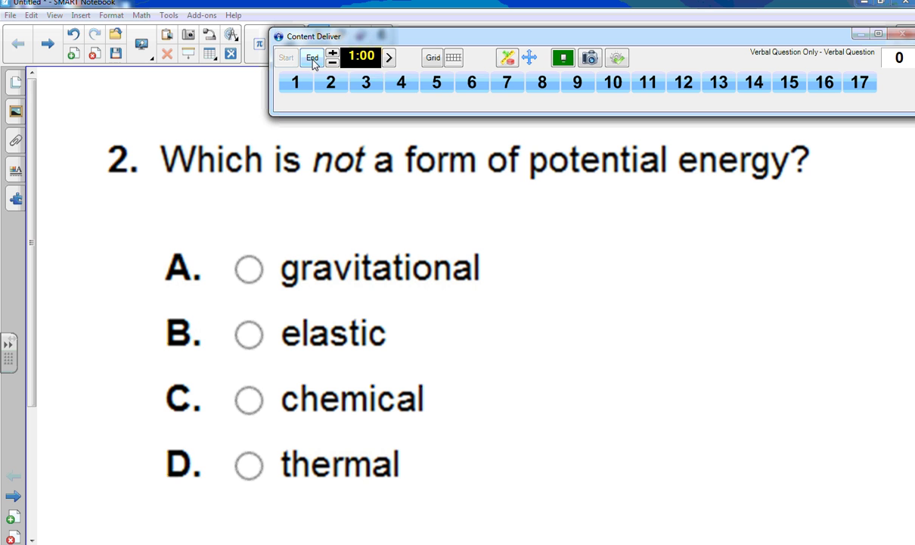
# Step: Run the response countdown briefly, pause it, and end the current verbal question
pyautogui.click(389, 59)
pyautogui.click(389, 58)
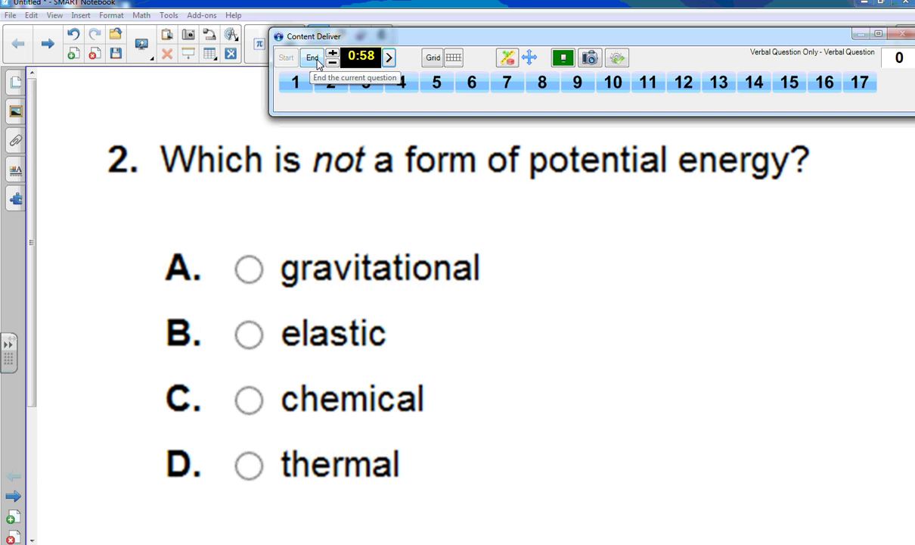
pyautogui.click(313, 59)
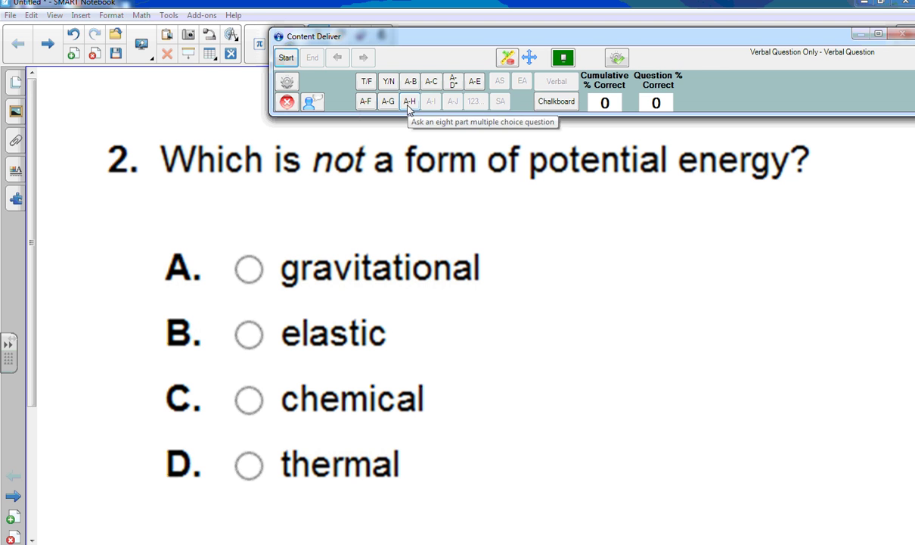
# Step: Ask a new A-D multiple choice question, end it once students have responded, and examine the response chart
pyautogui.click(454, 82)
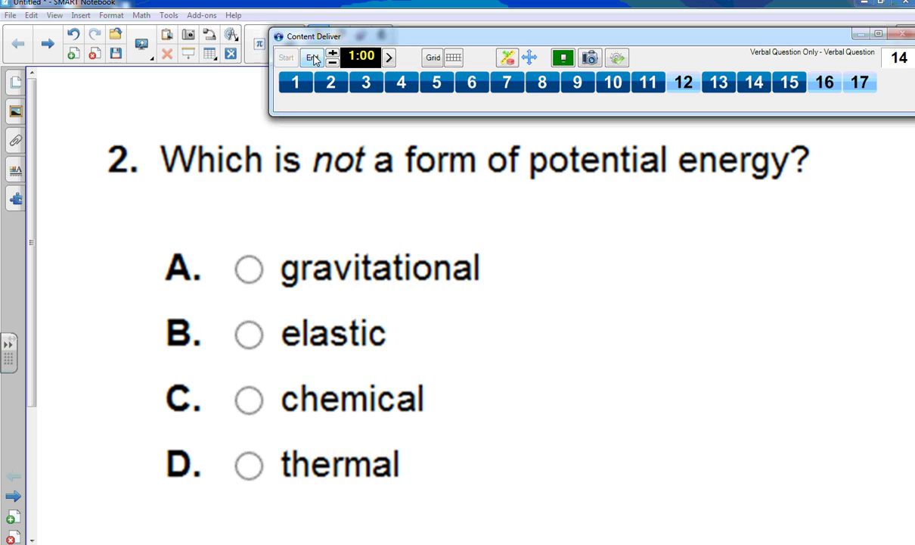
pyautogui.click(314, 58)
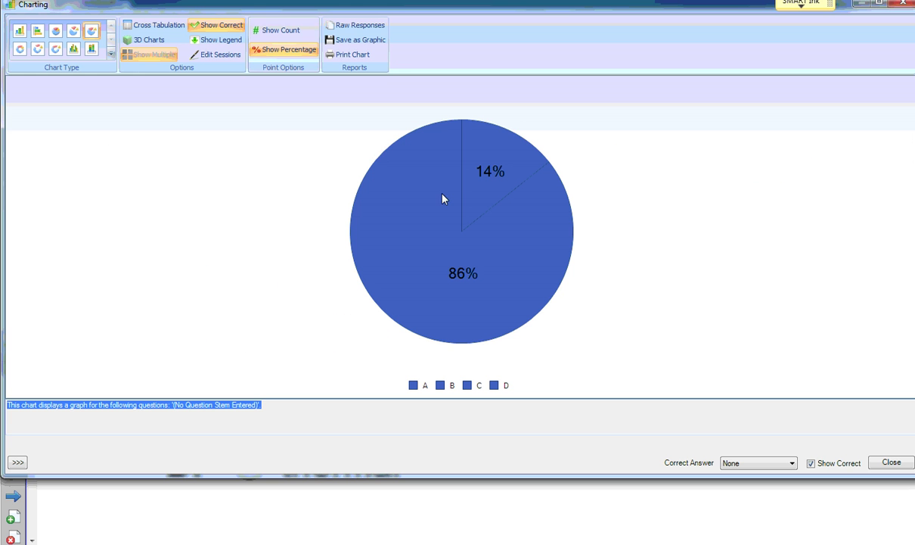
pyautogui.moveTo(469, 281)
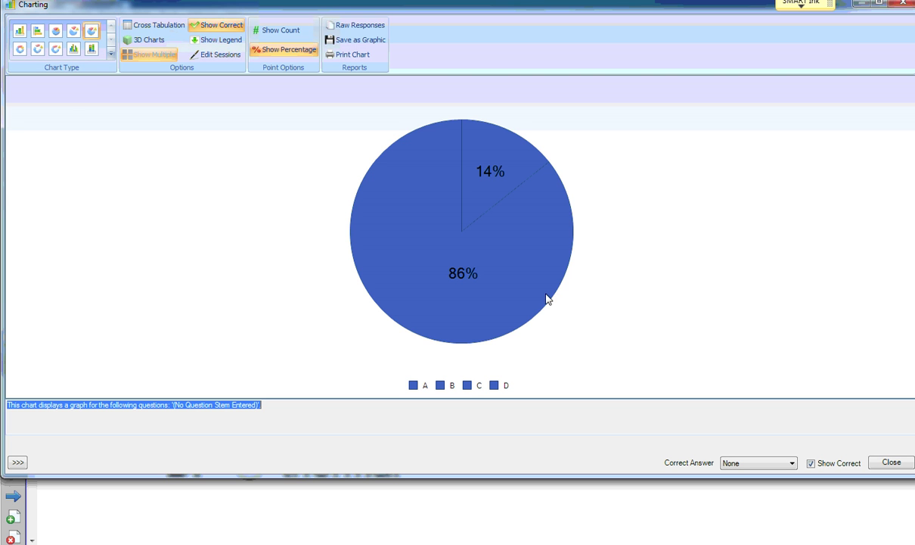
pyautogui.moveTo(532, 278)
# Step: Set the question's correct answer to D, check the incorrect slice, and close the chart and the question delivery window
pyautogui.click(765, 463)
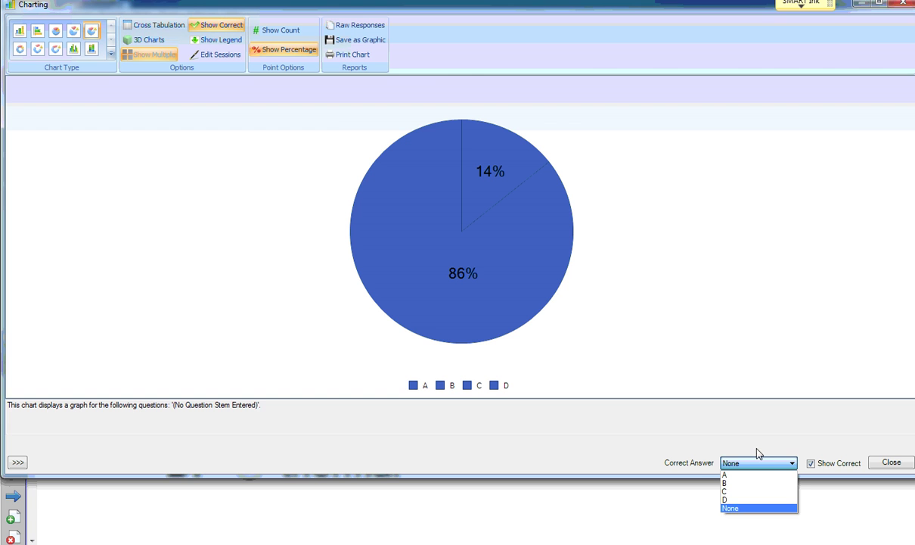
pyautogui.click(754, 500)
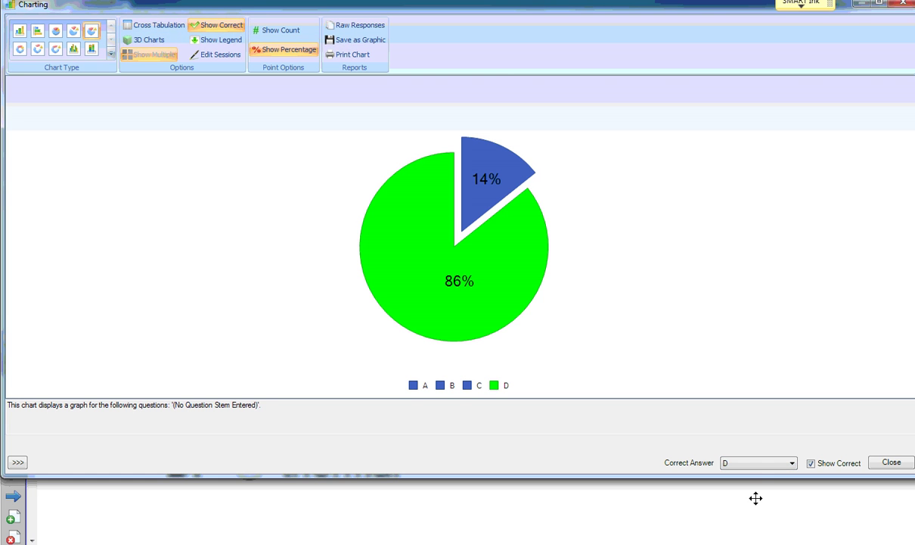
pyautogui.moveTo(501, 196)
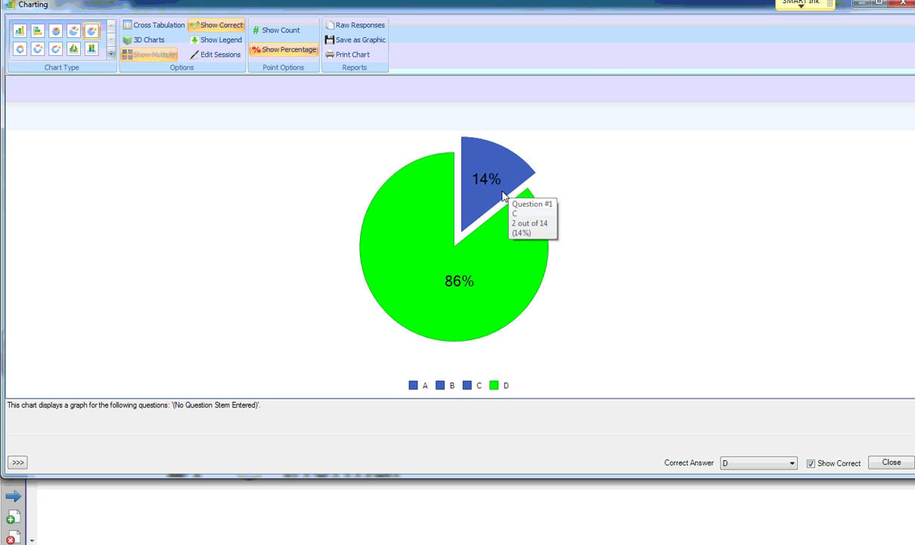
pyautogui.click(893, 463)
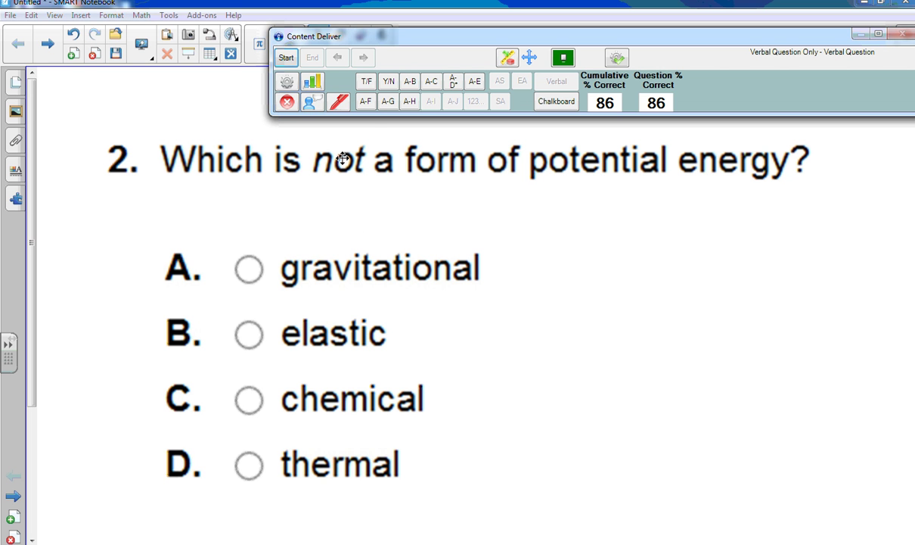
pyautogui.click(287, 103)
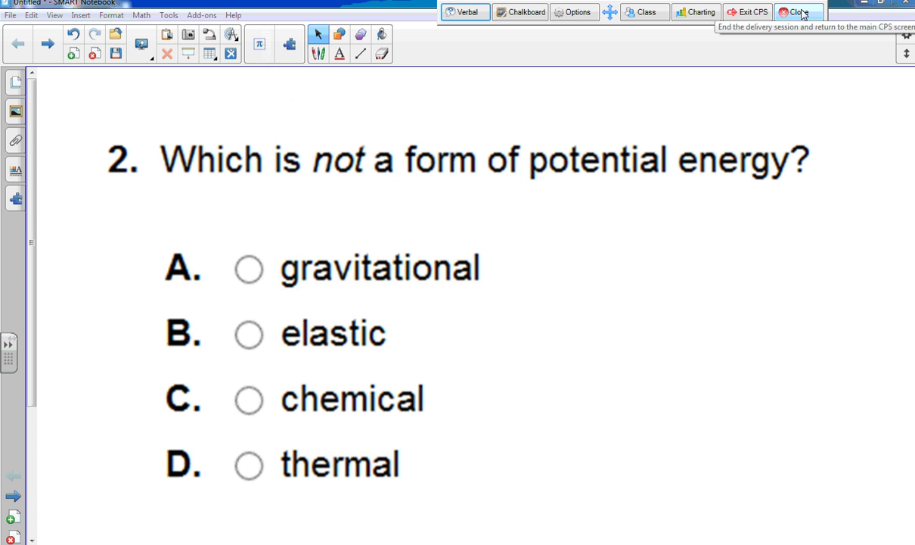
# Step: View the attendance window for the Sample class and close it without starting attendance
pyautogui.click(646, 12)
pyautogui.click(654, 44)
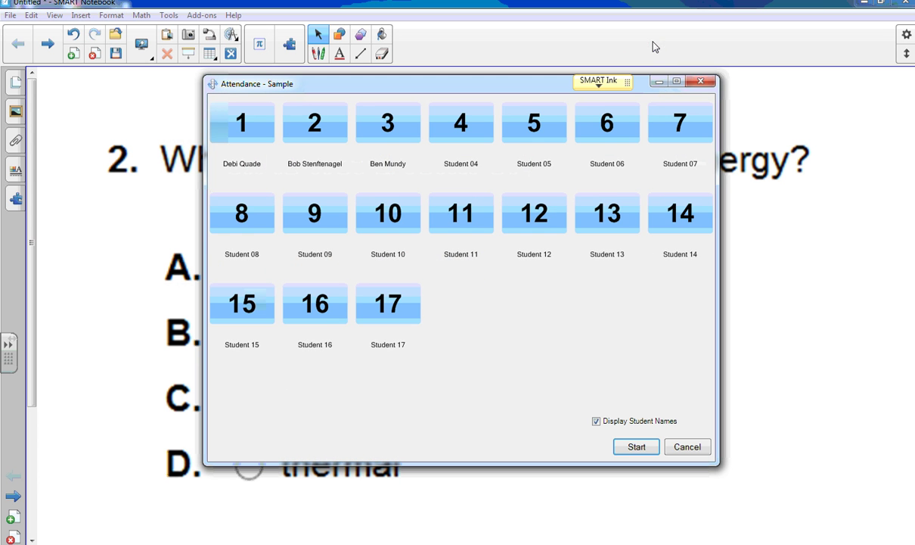
pyautogui.click(701, 82)
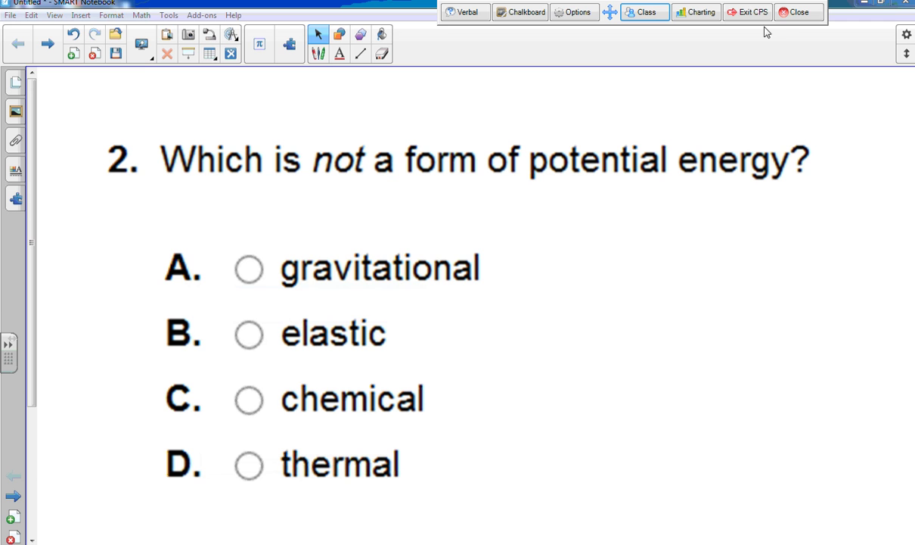
# Step: End the delivery session, confirming the closure, and go to the list of session reports
pyautogui.click(798, 15)
pyautogui.click(466, 318)
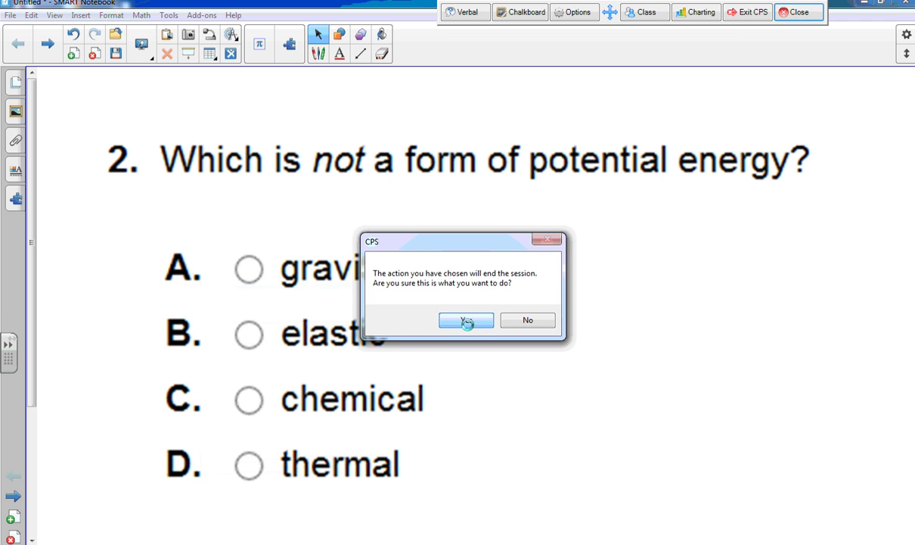
pyautogui.click(190, 45)
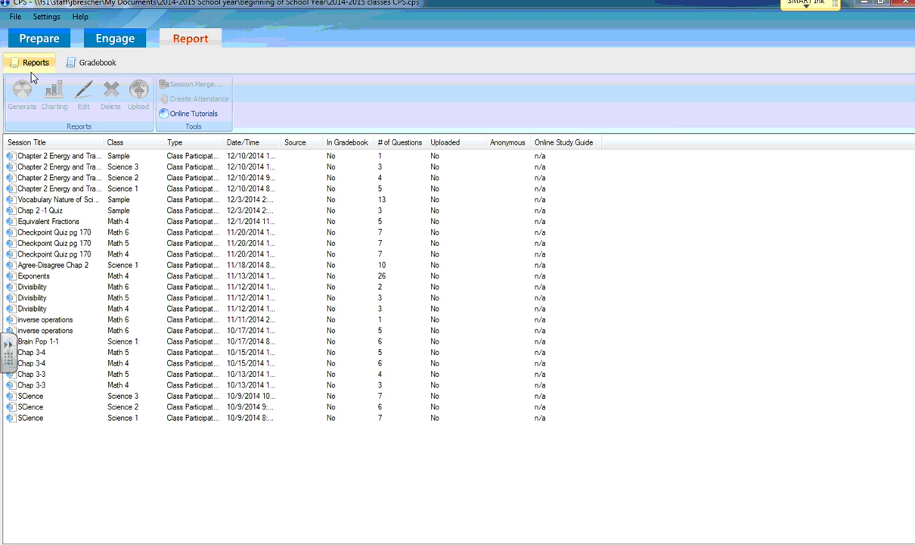
# Step: Preview the Instructor Summary report for the Sample class's Chapter 2 Energy and Transformations session with all responding students included
pyautogui.click(71, 158)
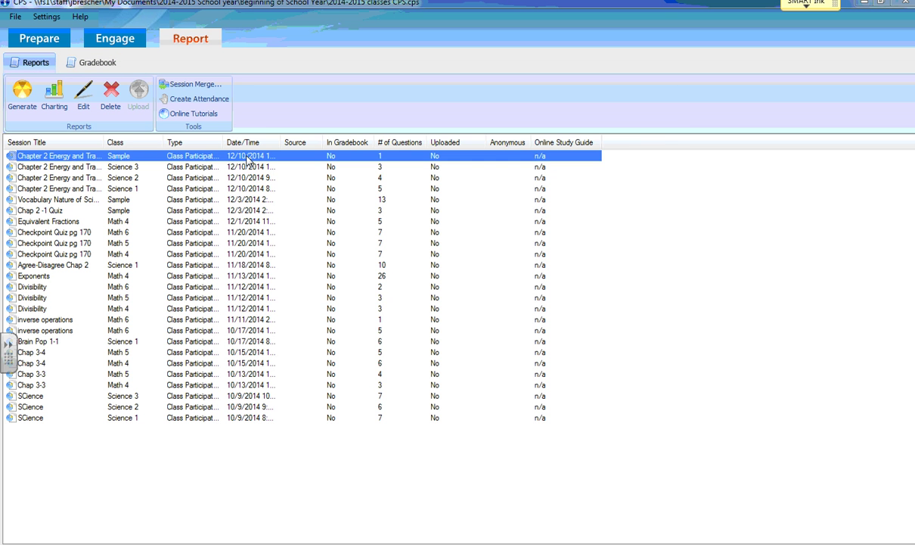
pyautogui.doubleClick(71, 162)
pyautogui.click(502, 234)
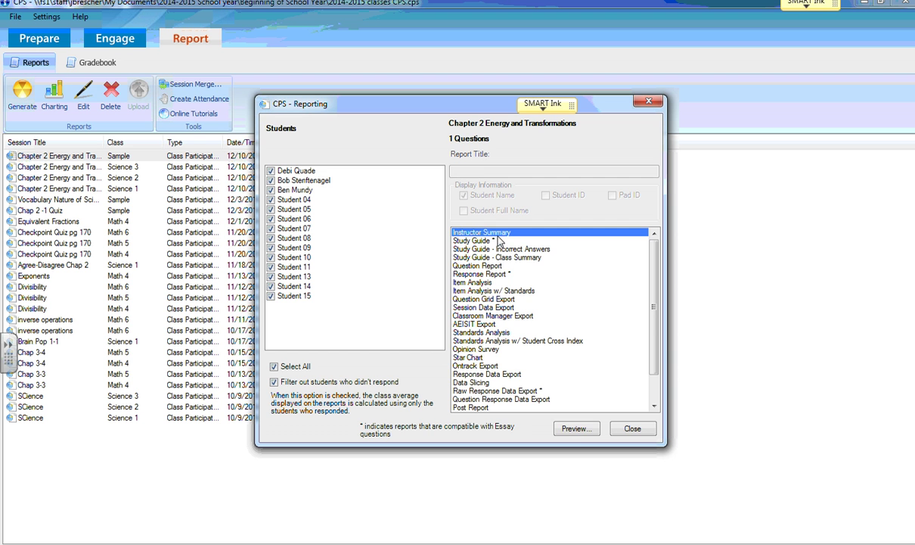
pyautogui.click(575, 429)
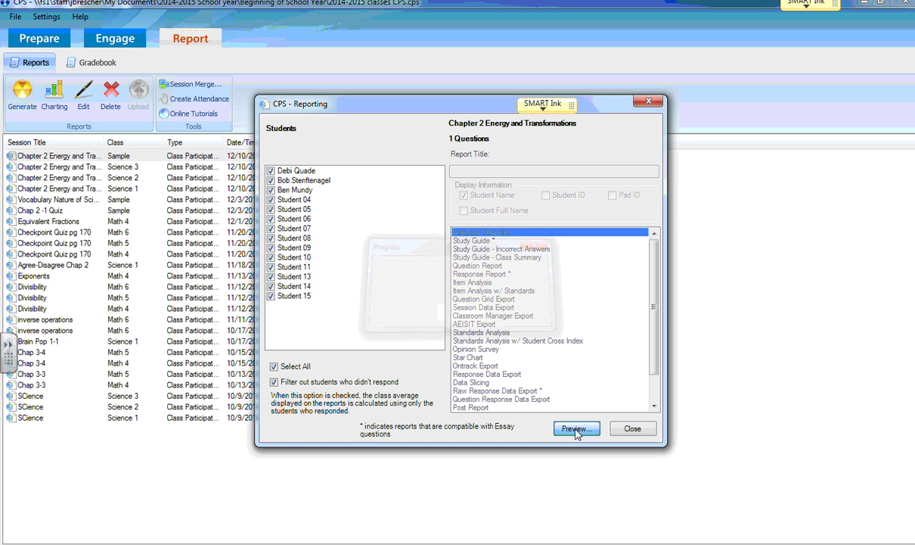
pyautogui.click(459, 312)
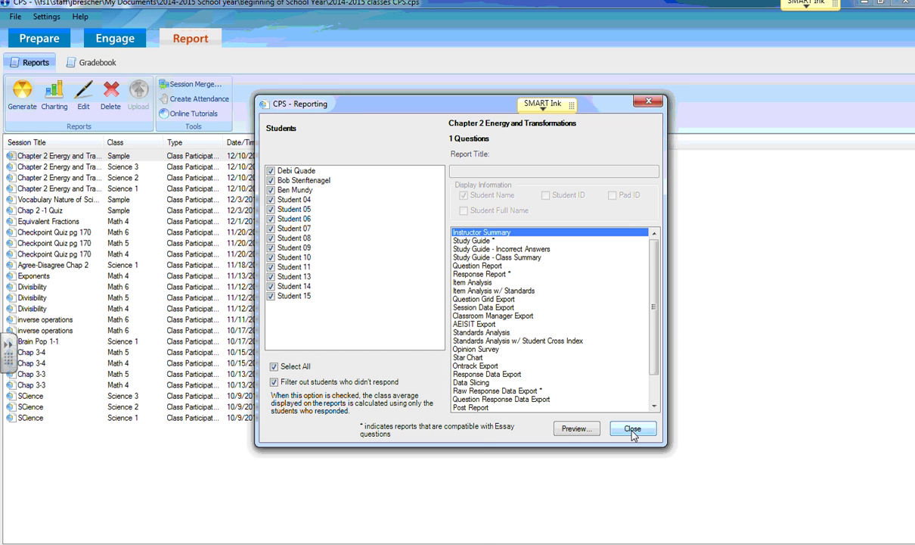
pyautogui.moveTo(335, 542)
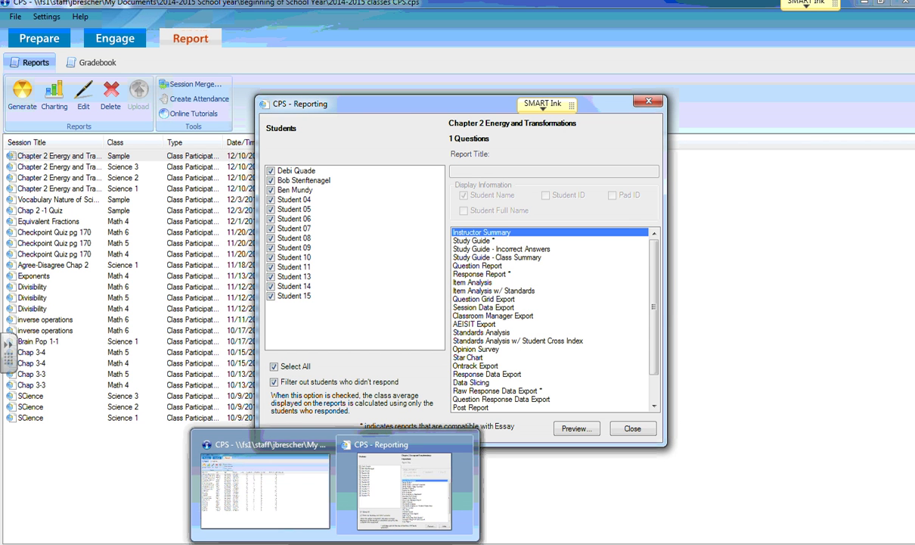